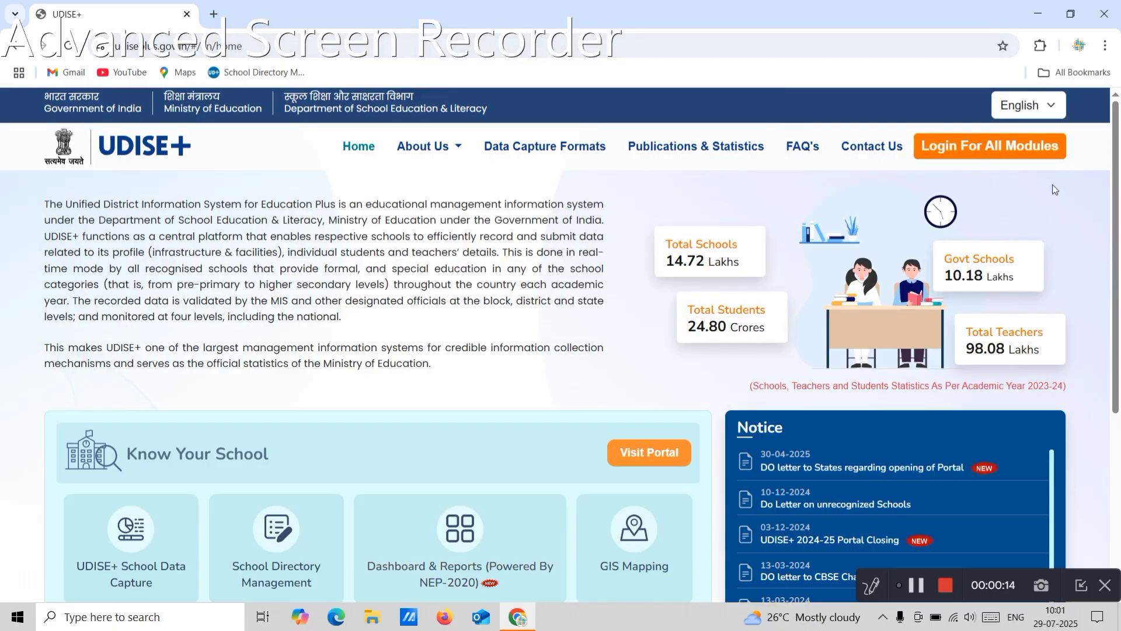
Open the Students Module login page for the state of Kerala
left_click(1009, 152)
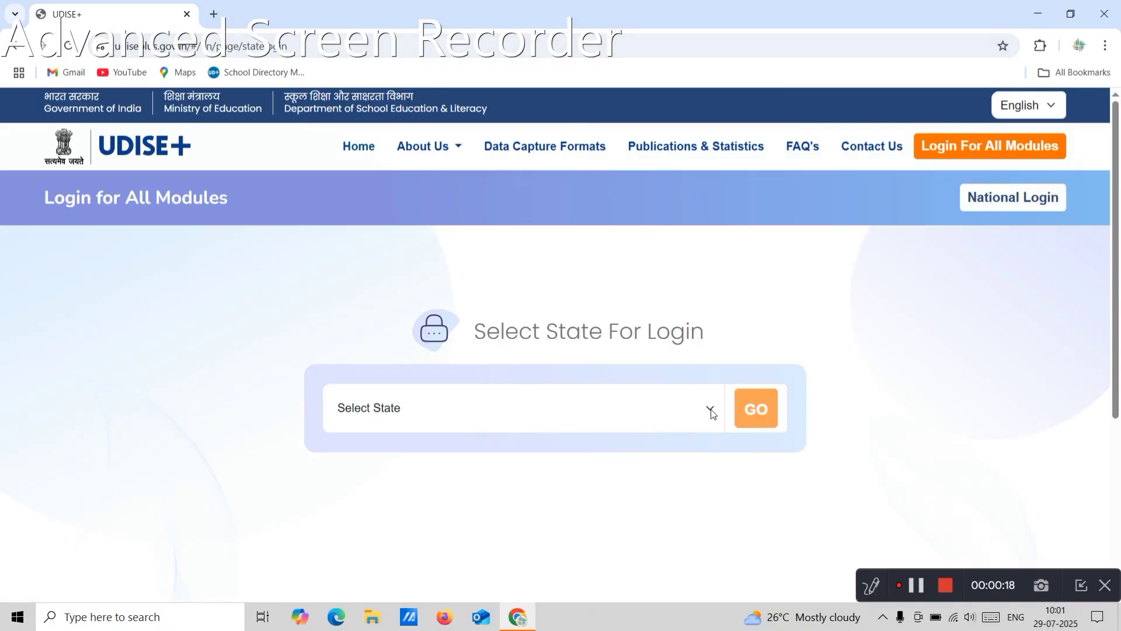
left_click(711, 411)
left_click(377, 339)
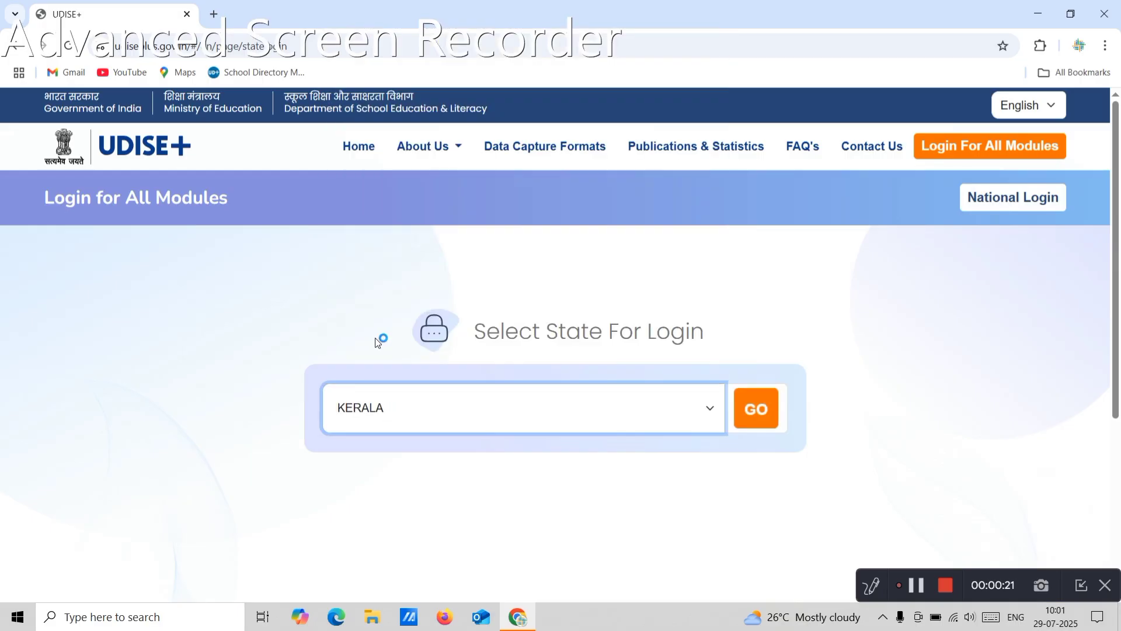
left_click(766, 415)
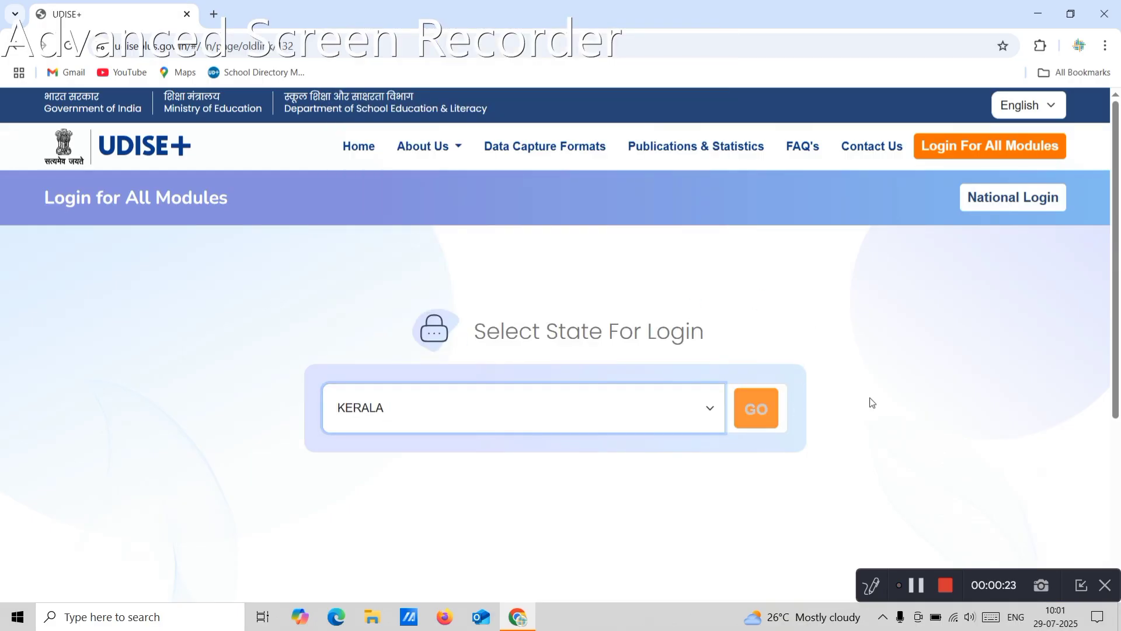
scroll(654, 403, "down", 1)
scroll(654, 403, "down", 2)
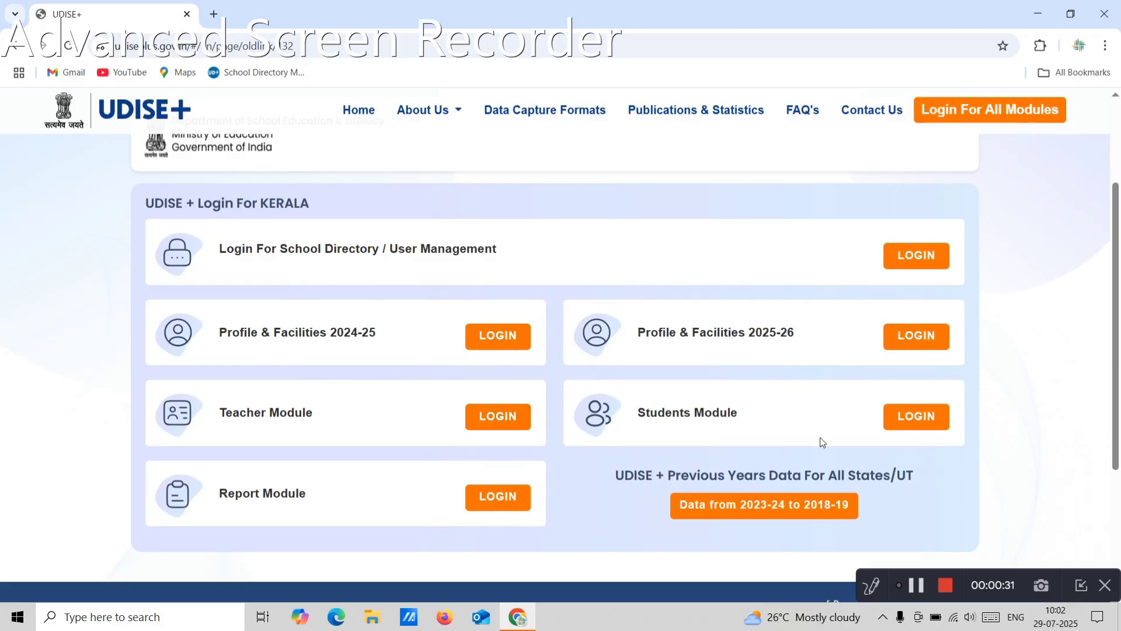
left_click(907, 419)
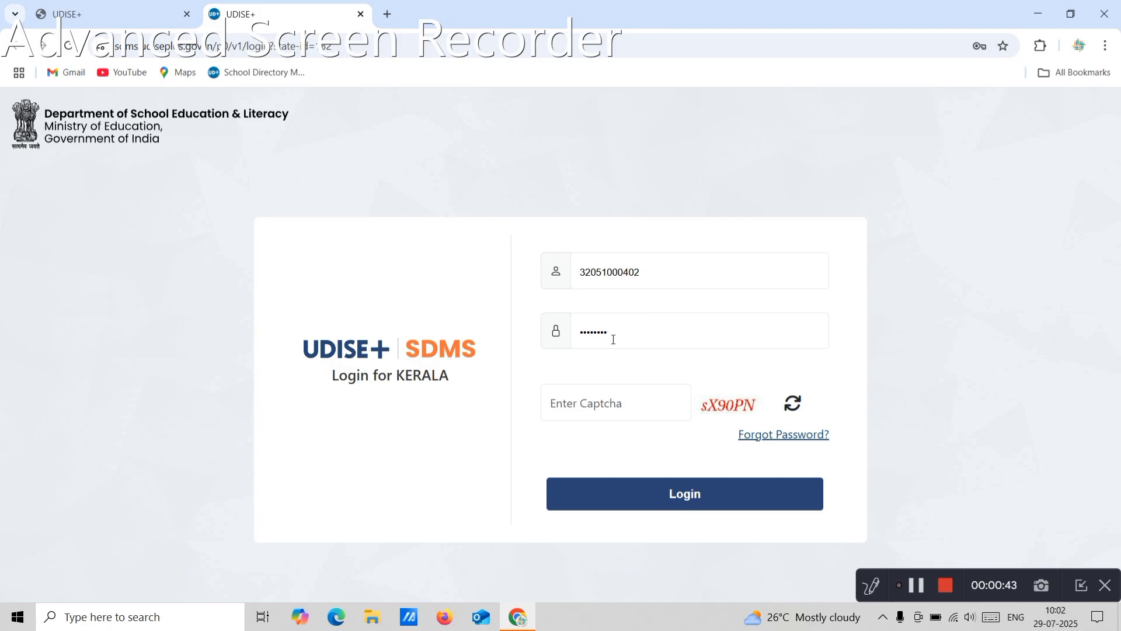
Enter the captcha code and log in to the student database with the prefilled credentials
left_click(608, 406)
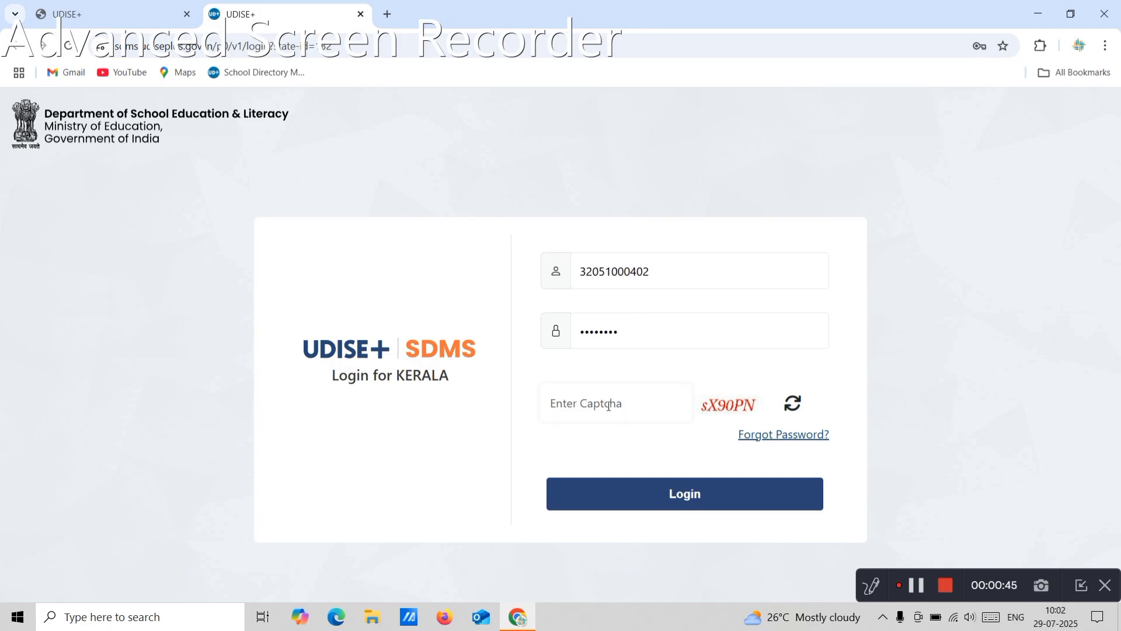
type("sX90PN")
left_click(695, 493)
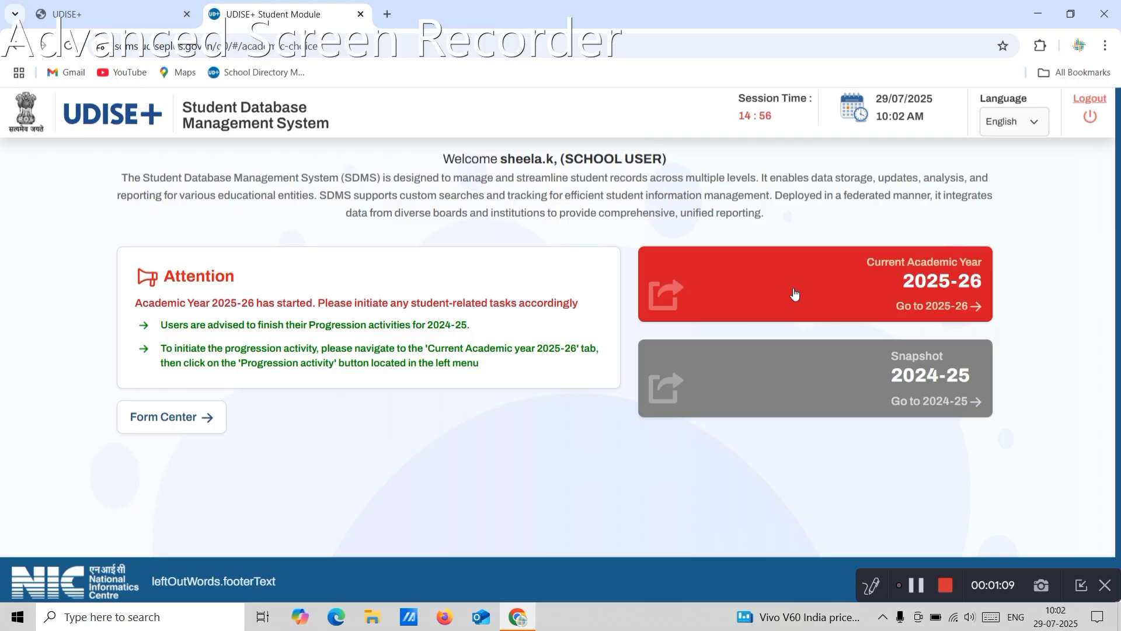
Open the current academic year 2025-26, dismiss the school information, and go to the Progression Module
left_click(927, 286)
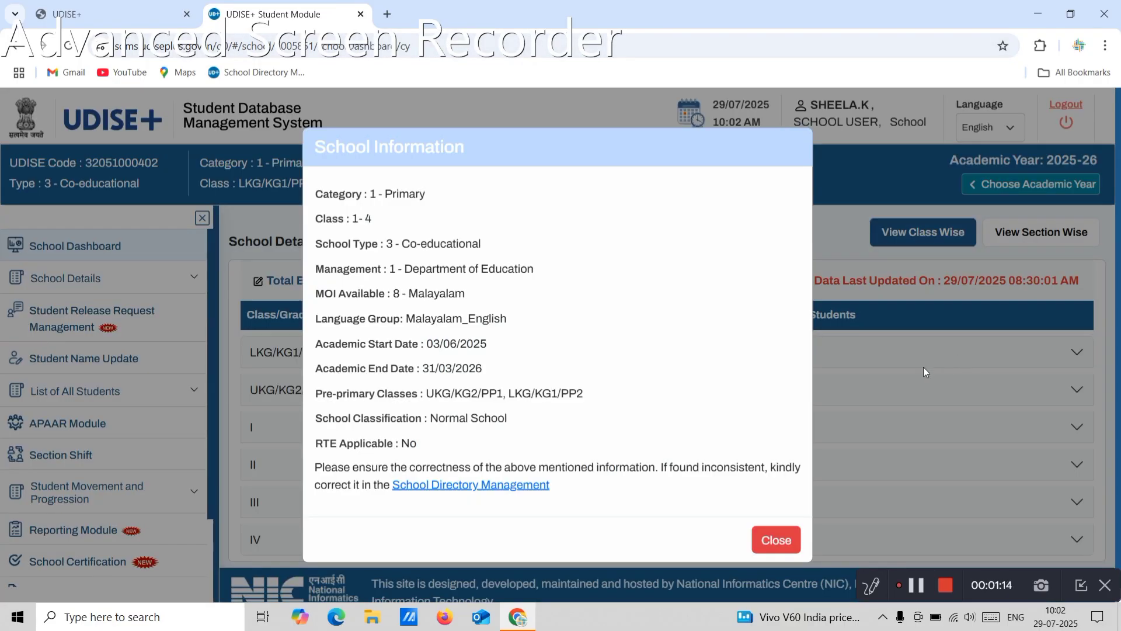
left_click(776, 539)
scroll(119, 373, "down", 2)
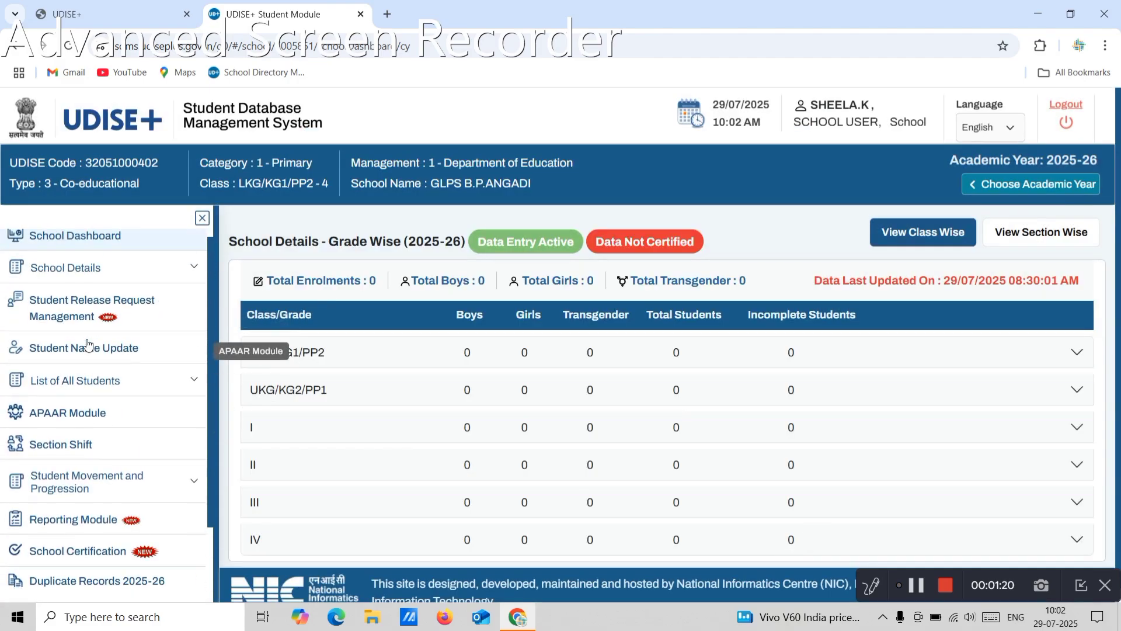
scroll(142, 356, "up", 2)
scroll(143, 401, "down", 2)
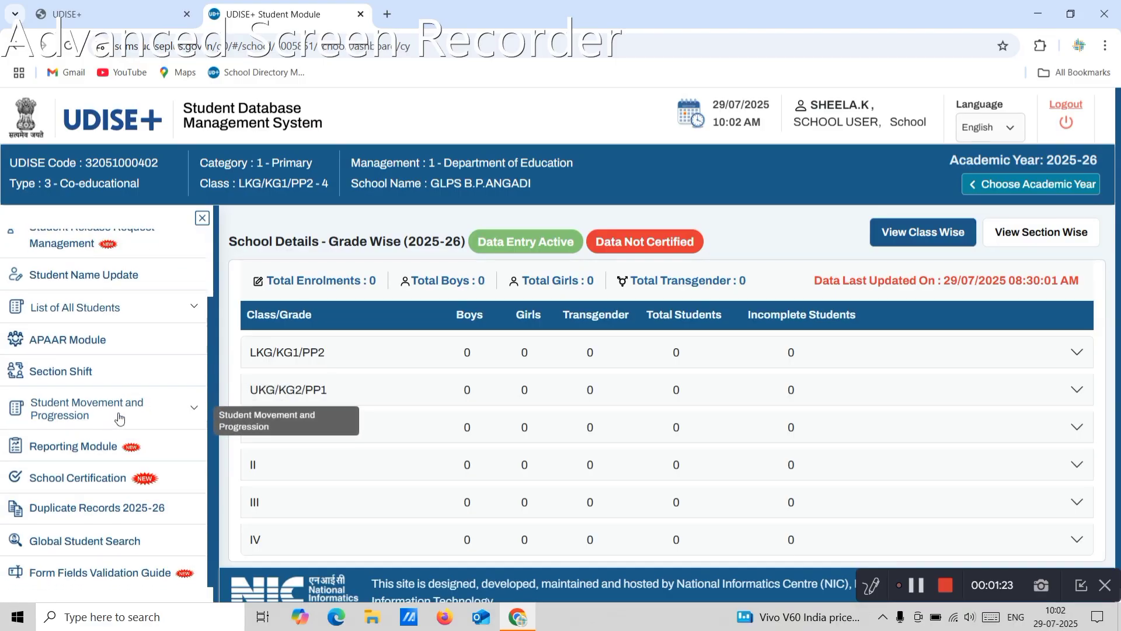
left_click(192, 412)
scroll(147, 452, "down", 4)
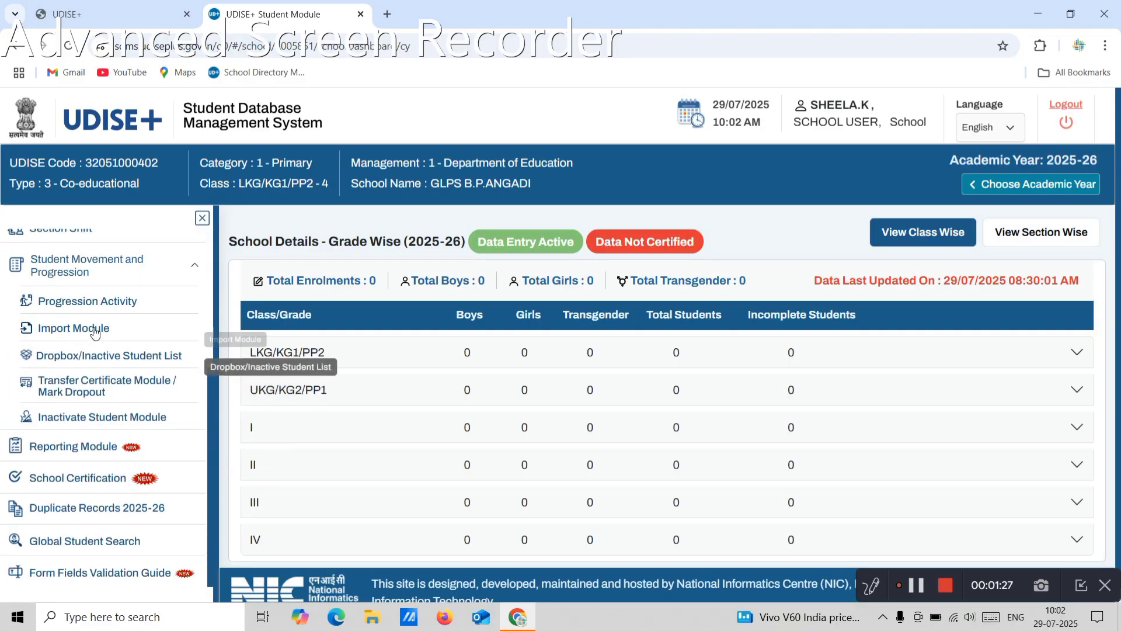
left_click(108, 304)
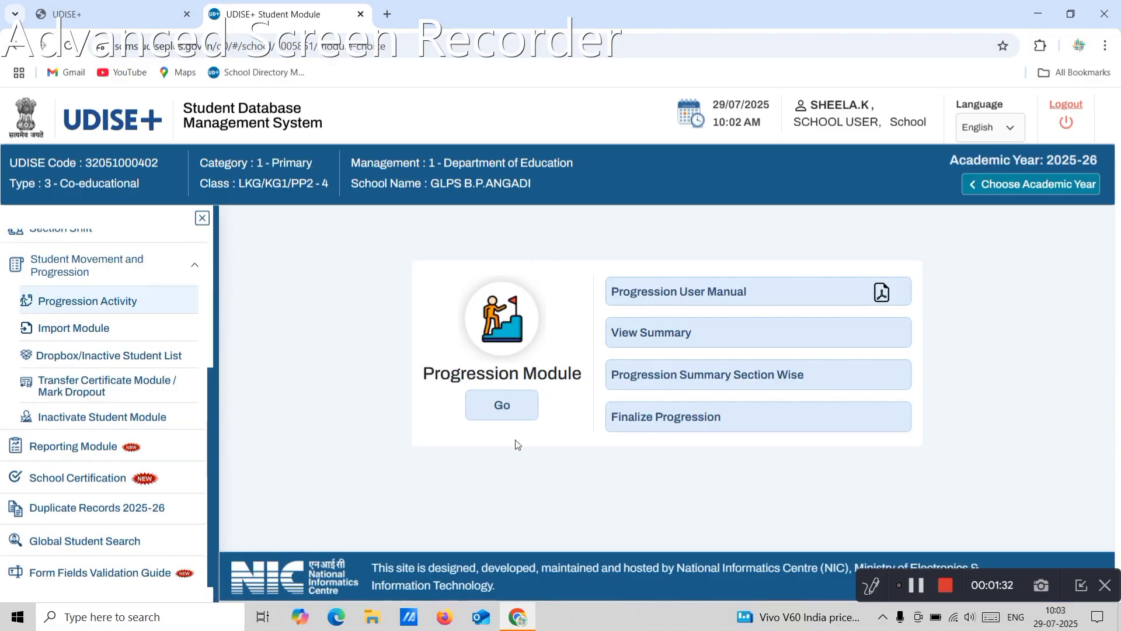
left_click(510, 411)
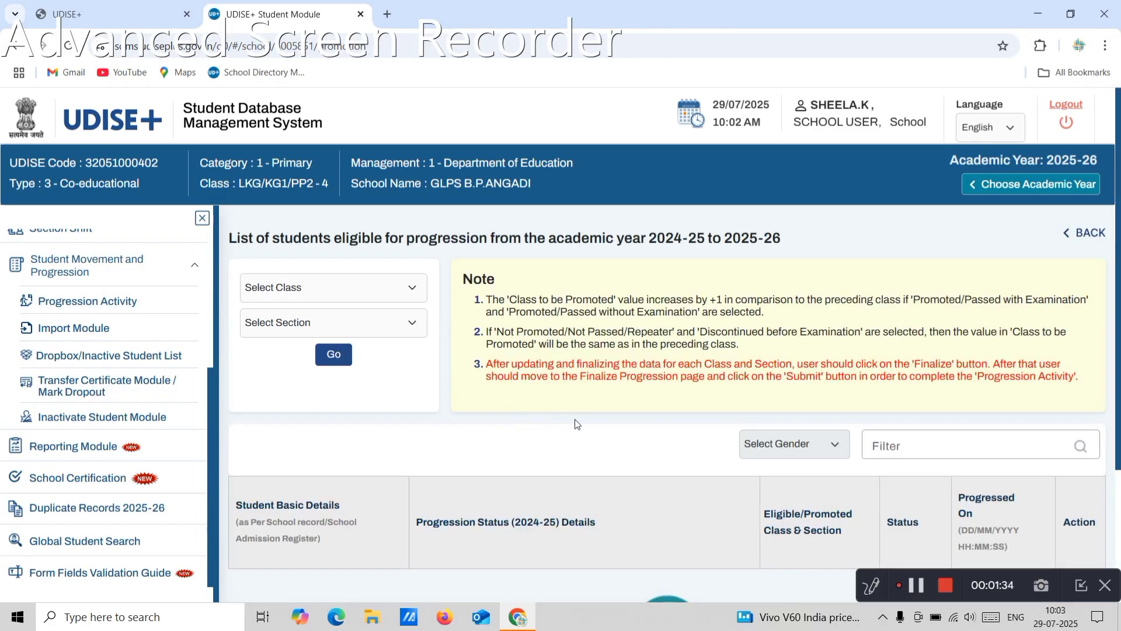
List the students of class I, section A who are eligible for progression
left_click(412, 291)
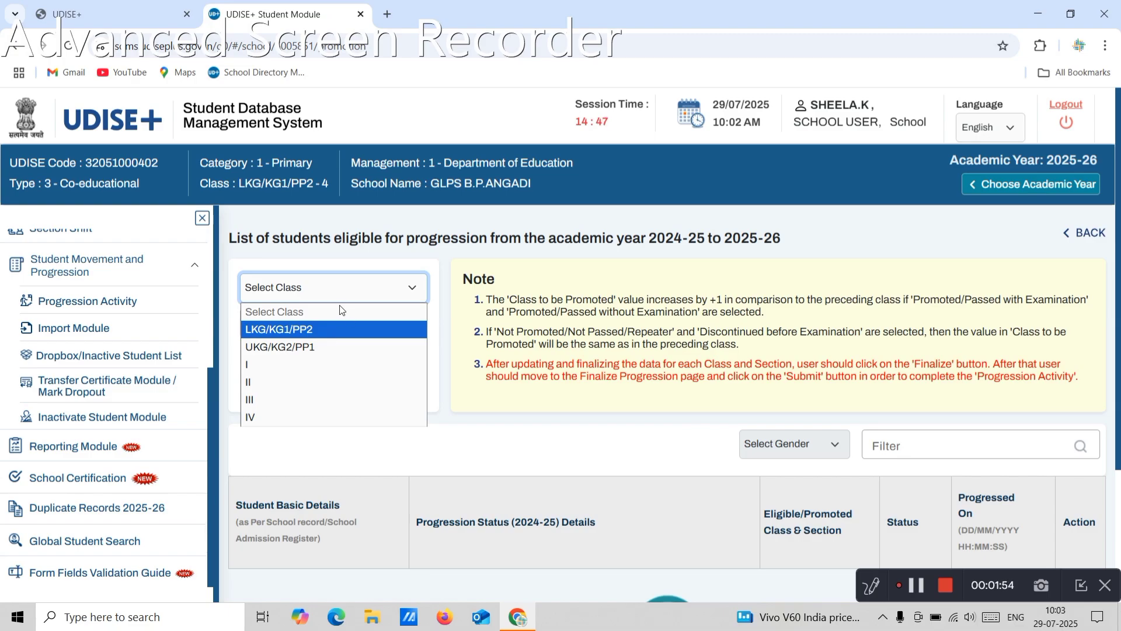
left_click(314, 362)
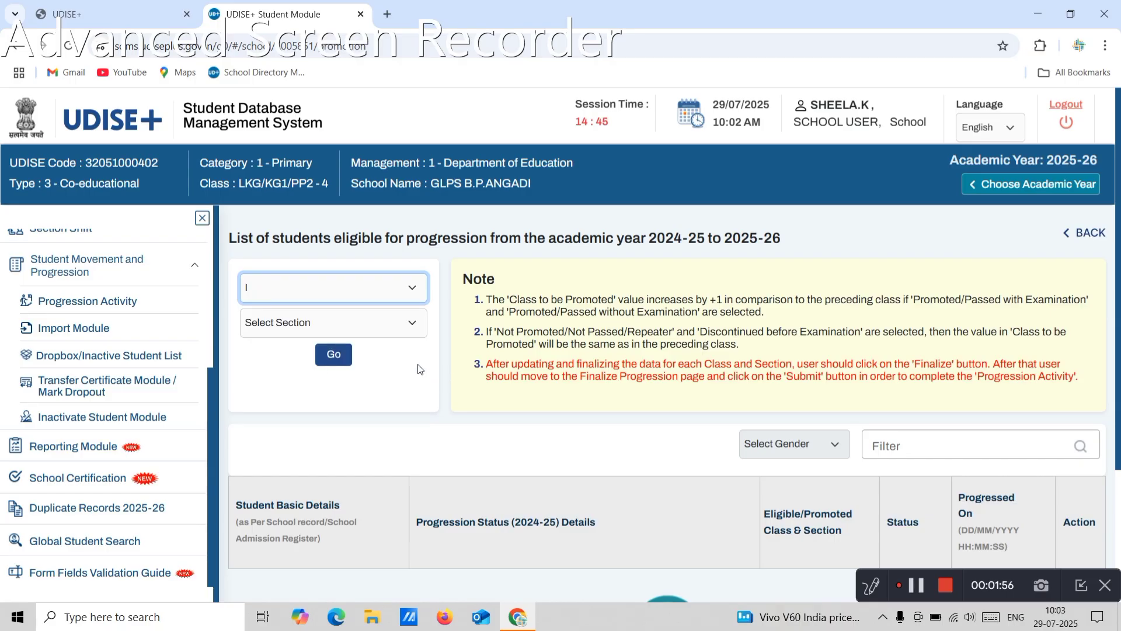
left_click(413, 325)
left_click(346, 362)
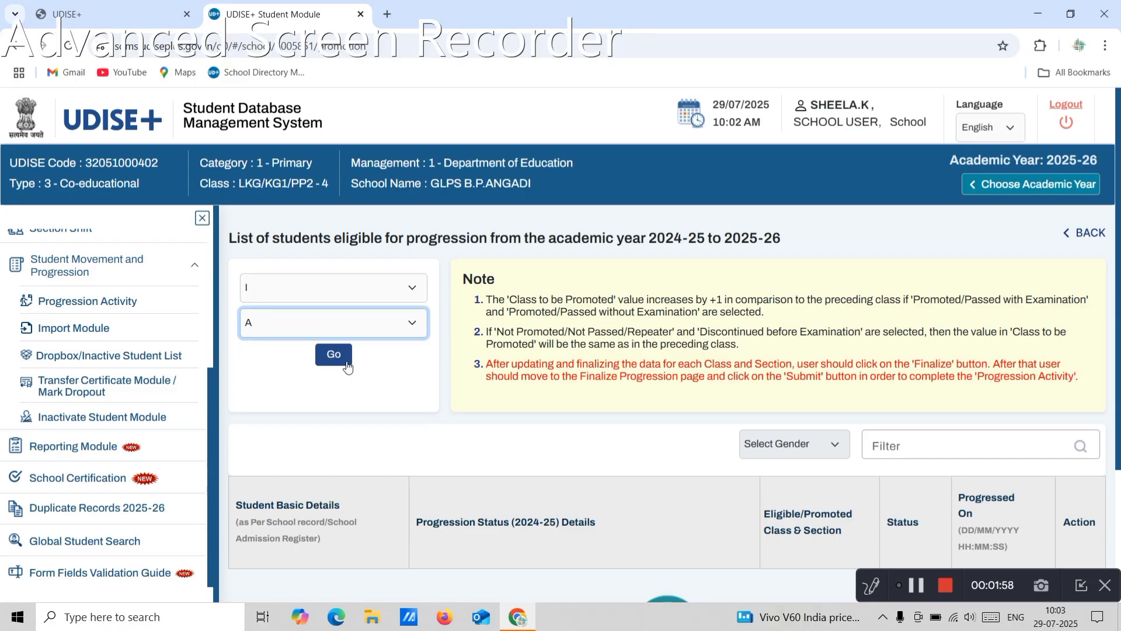
left_click(339, 357)
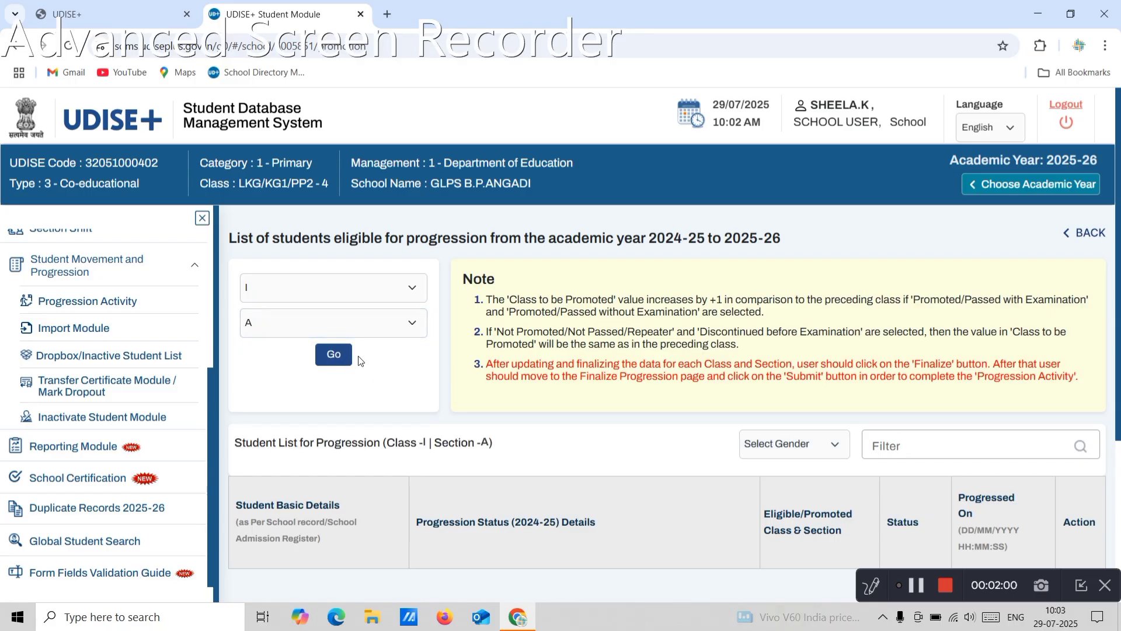
Set the first student's progression status to Promoted(by Examination), with 95 percent marks and 185 days attended
scroll(540, 402, "down", 3)
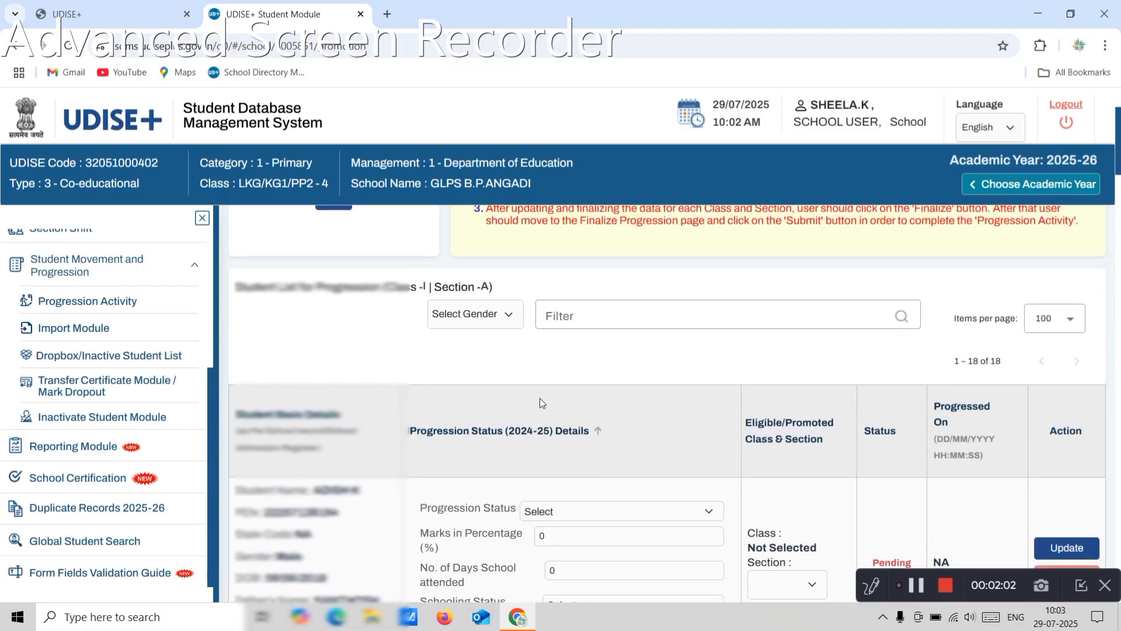
scroll(541, 402, "down", 2)
scroll(525, 439, "down", 1)
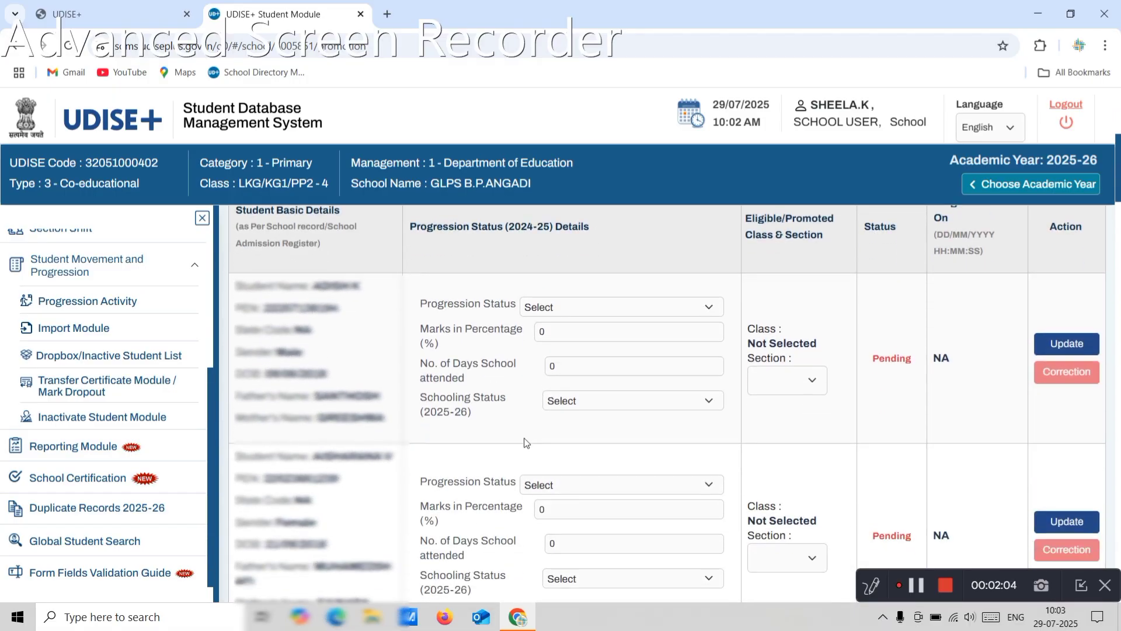
left_click(703, 304)
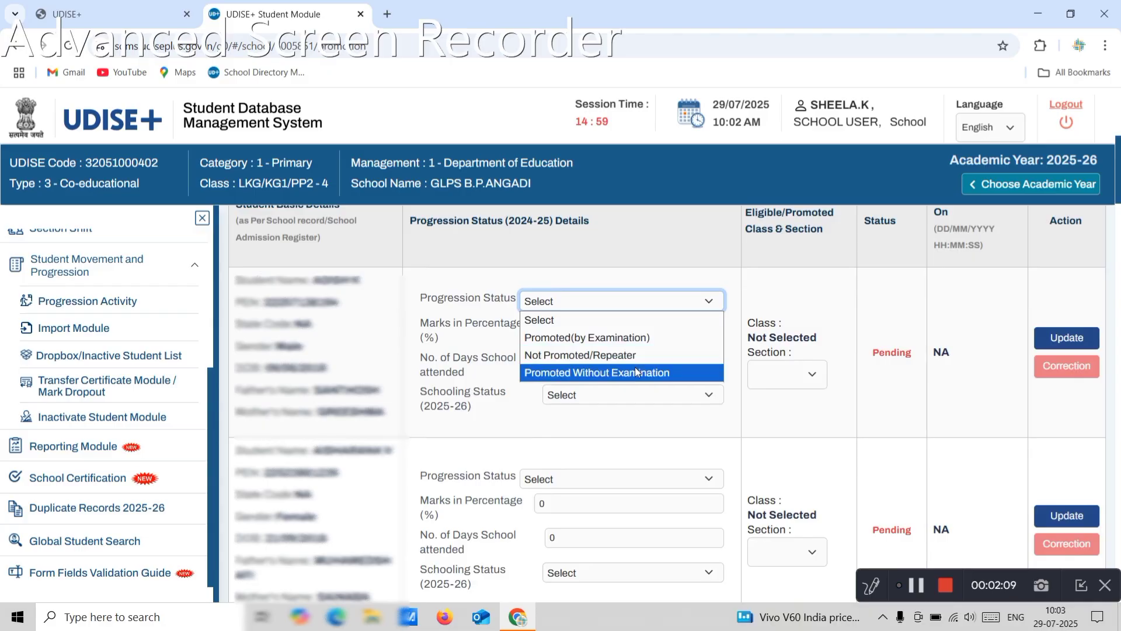
left_click(757, 298)
left_click_drag(602, 331, 518, 338)
left_click(580, 301)
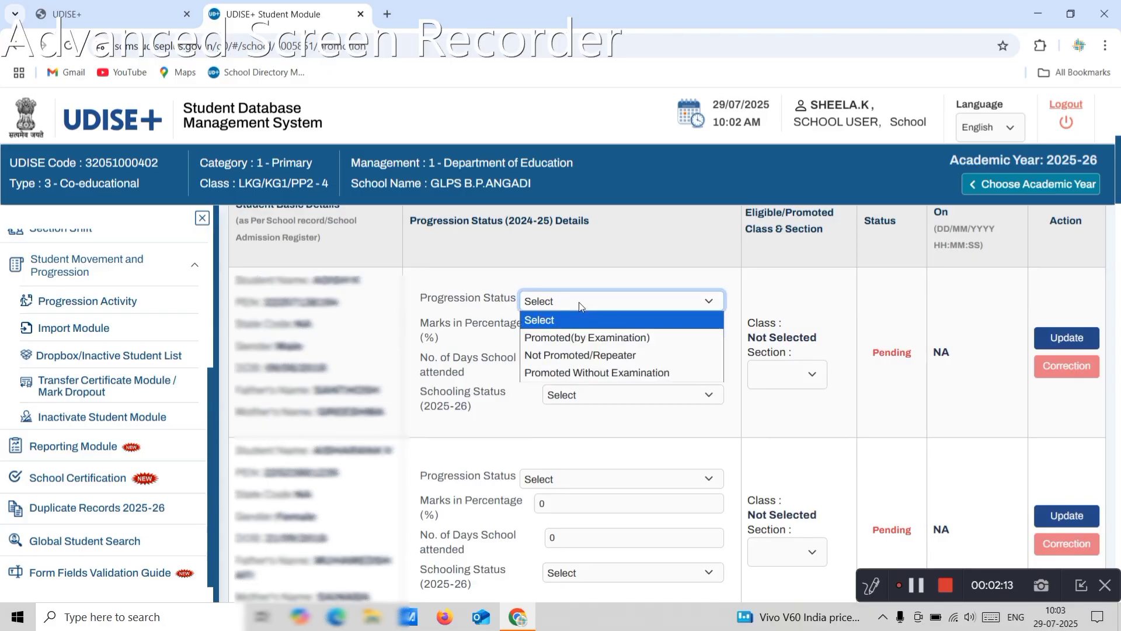
left_click(590, 334)
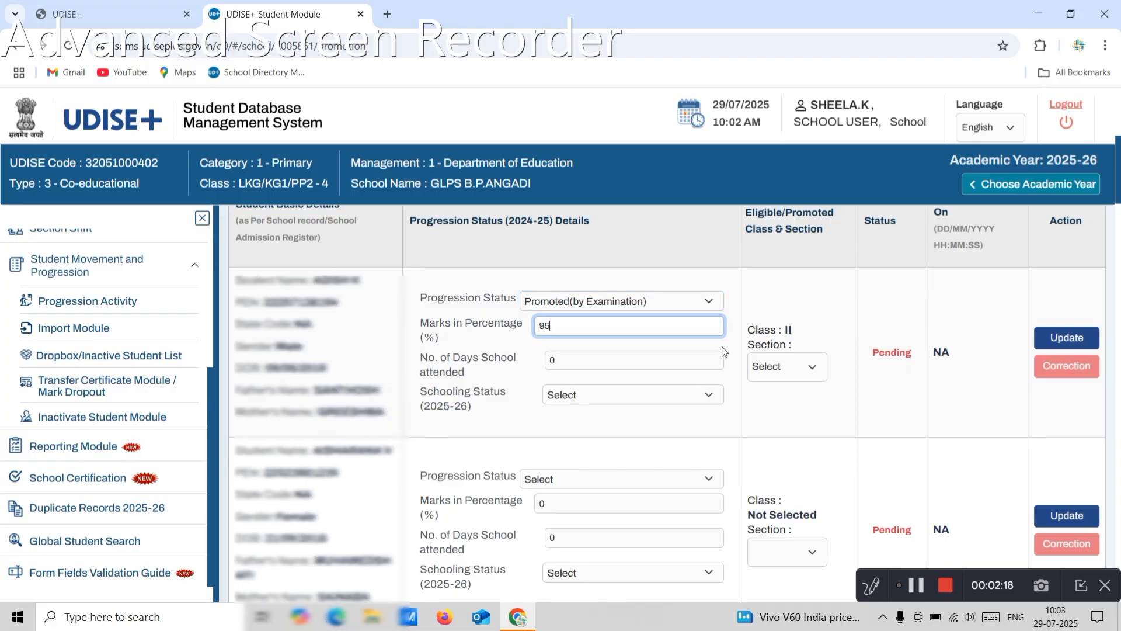
key("Tab")
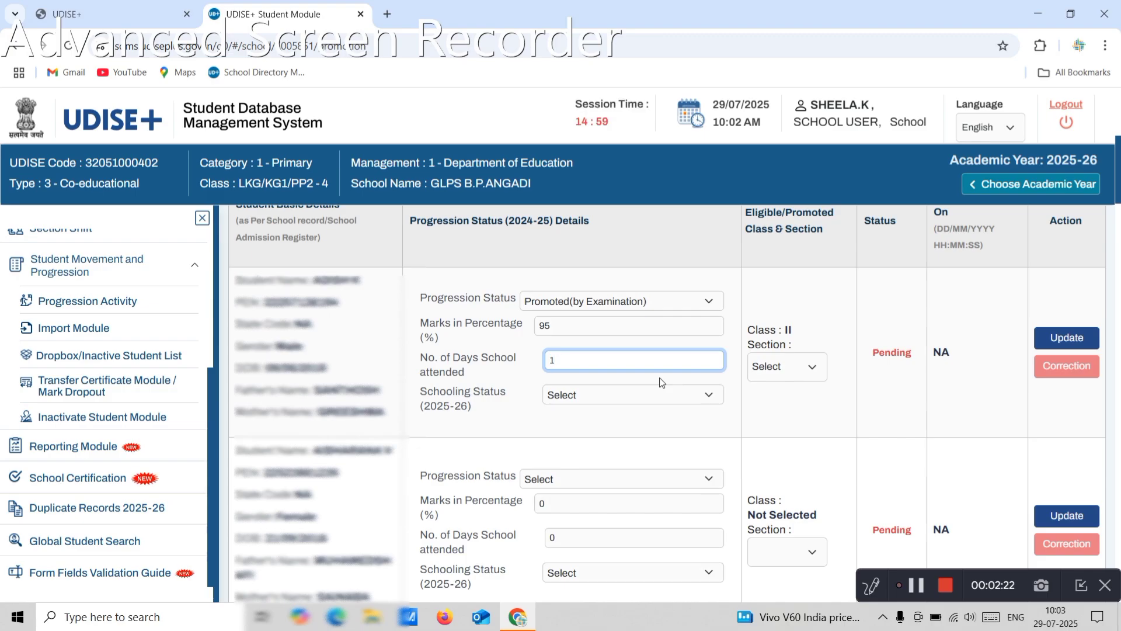
type("185")
Set the first student's schooling status to Studying in Same School and section to A, and save the update
left_click(647, 399)
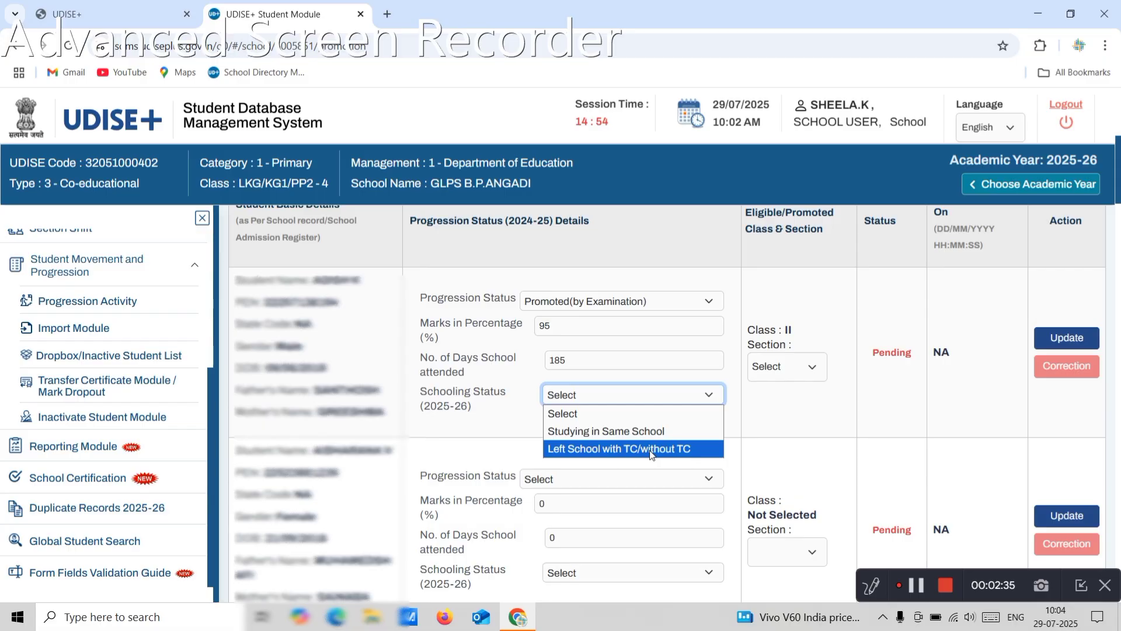
left_click(653, 432)
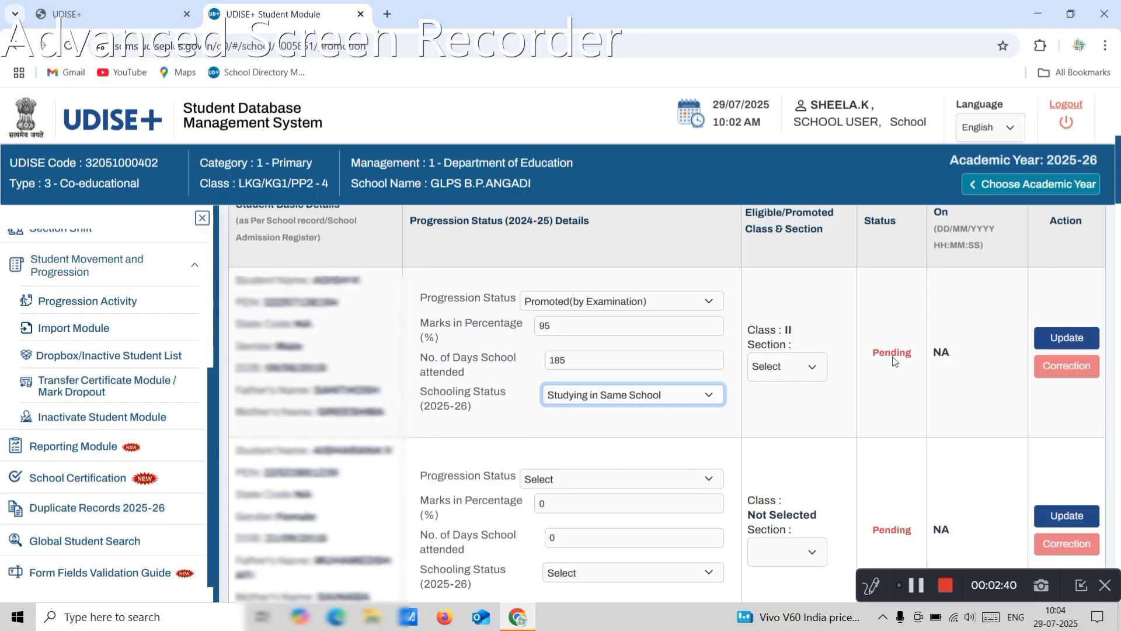
left_click(820, 374)
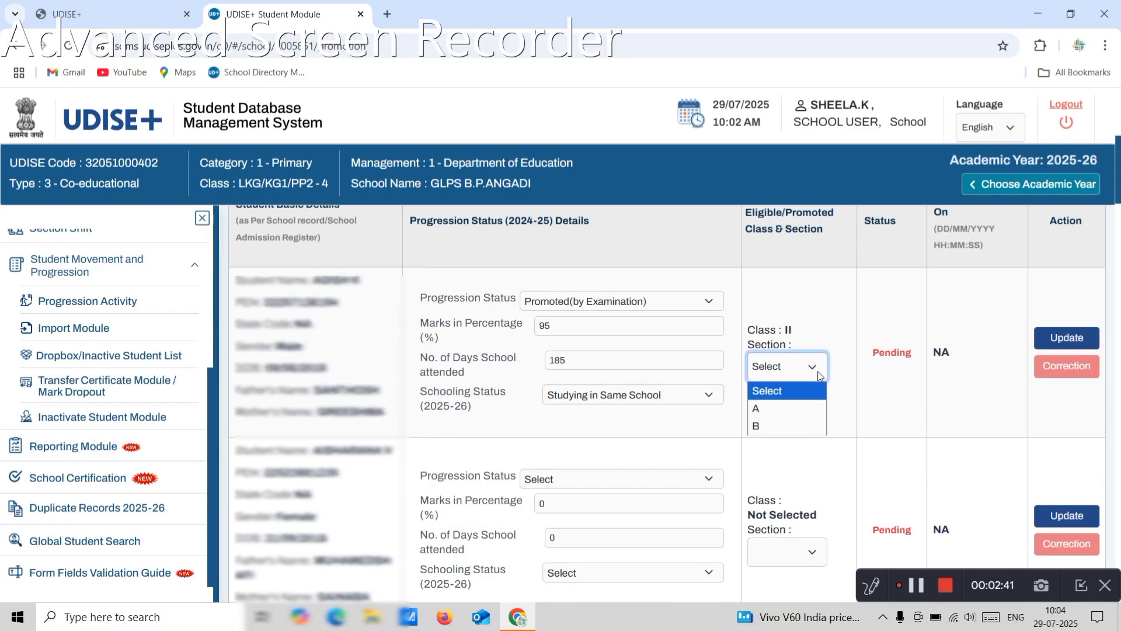
left_click(784, 413)
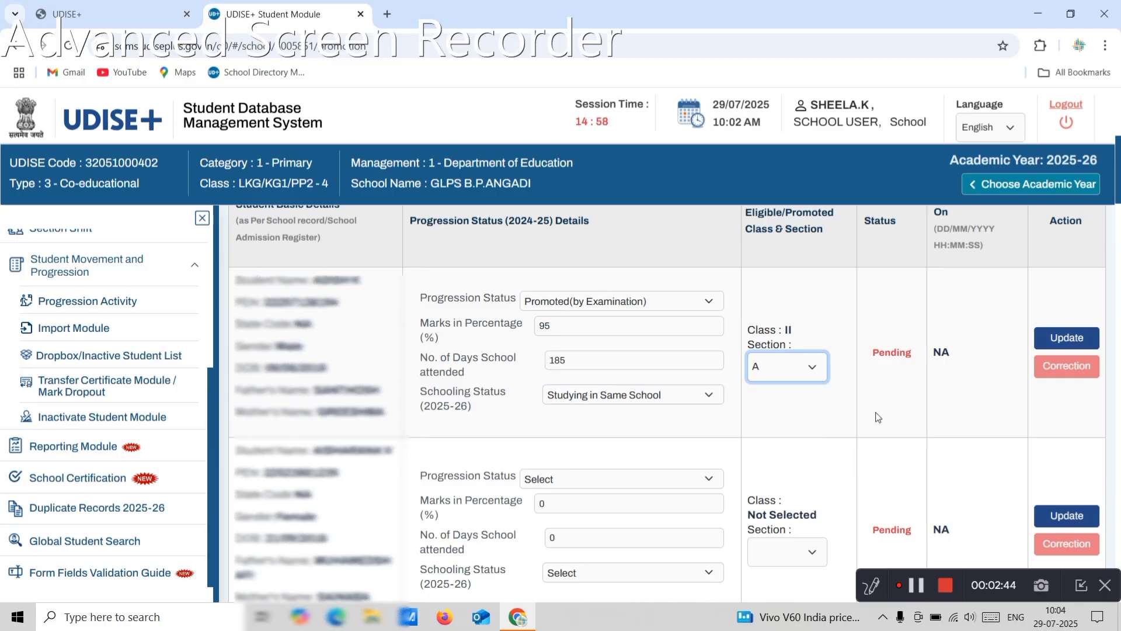
left_click(1059, 339)
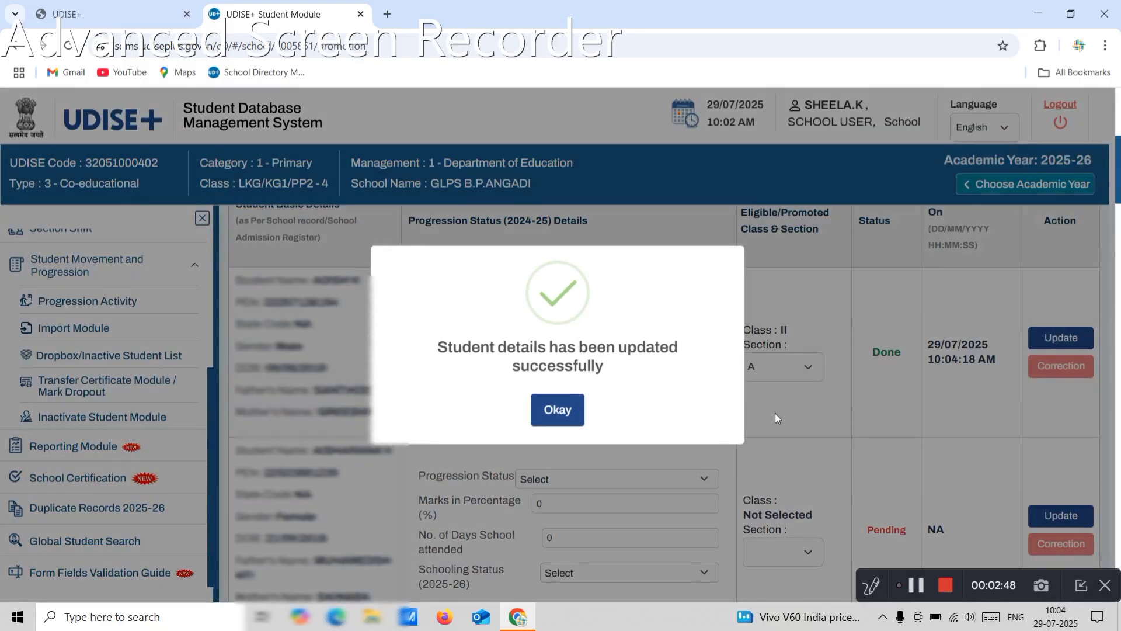
left_click(548, 412)
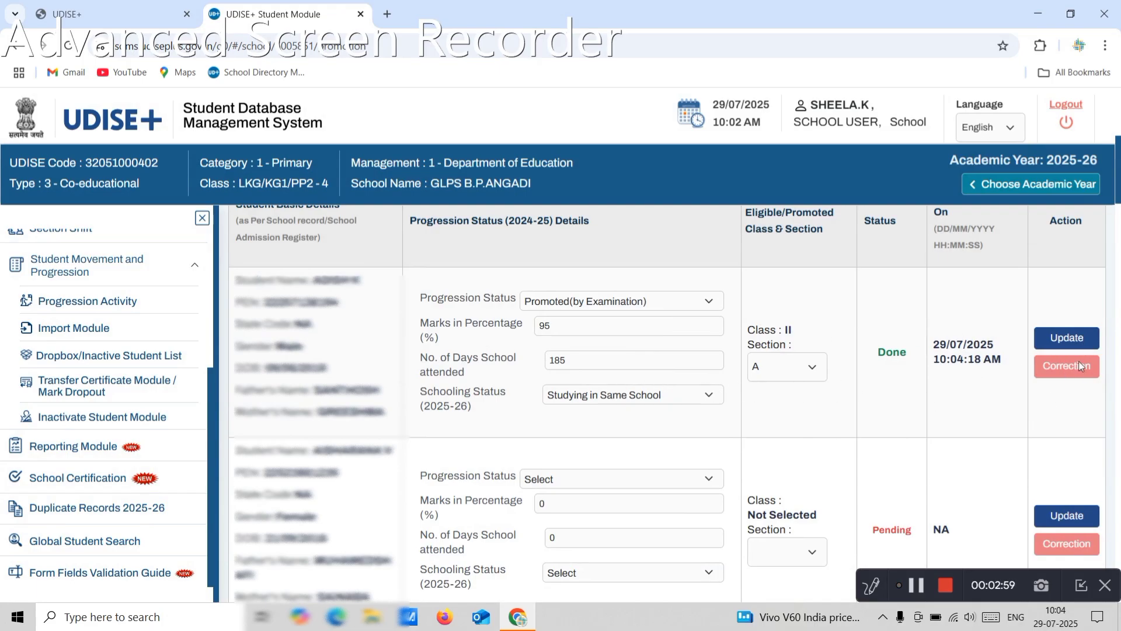
Review the progression entries and statuses of the remaining students down to the end of the class list
scroll(863, 436, "down", 2)
scroll(864, 436, "up", 3)
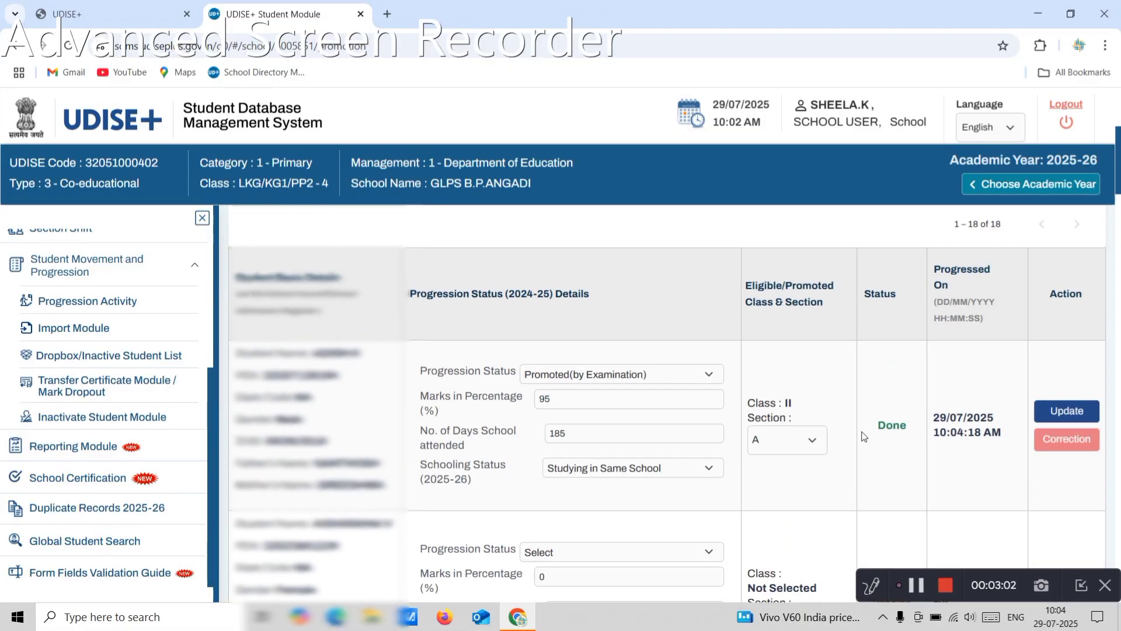
scroll(863, 436, "down", 2)
scroll(864, 436, "down", 4)
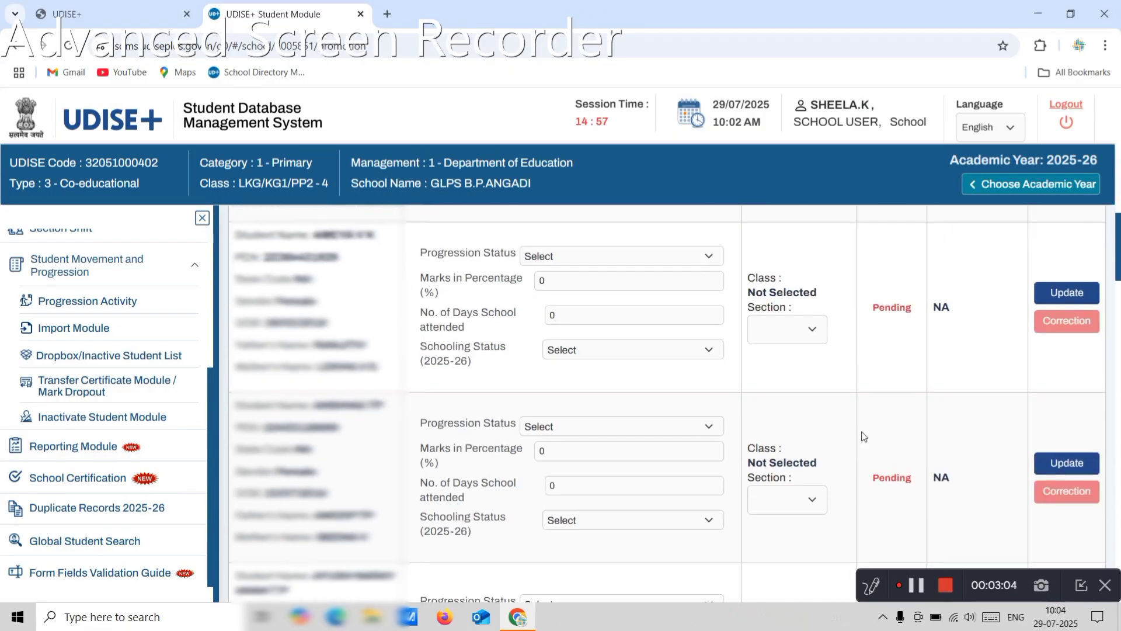
scroll(863, 436, "down", 5)
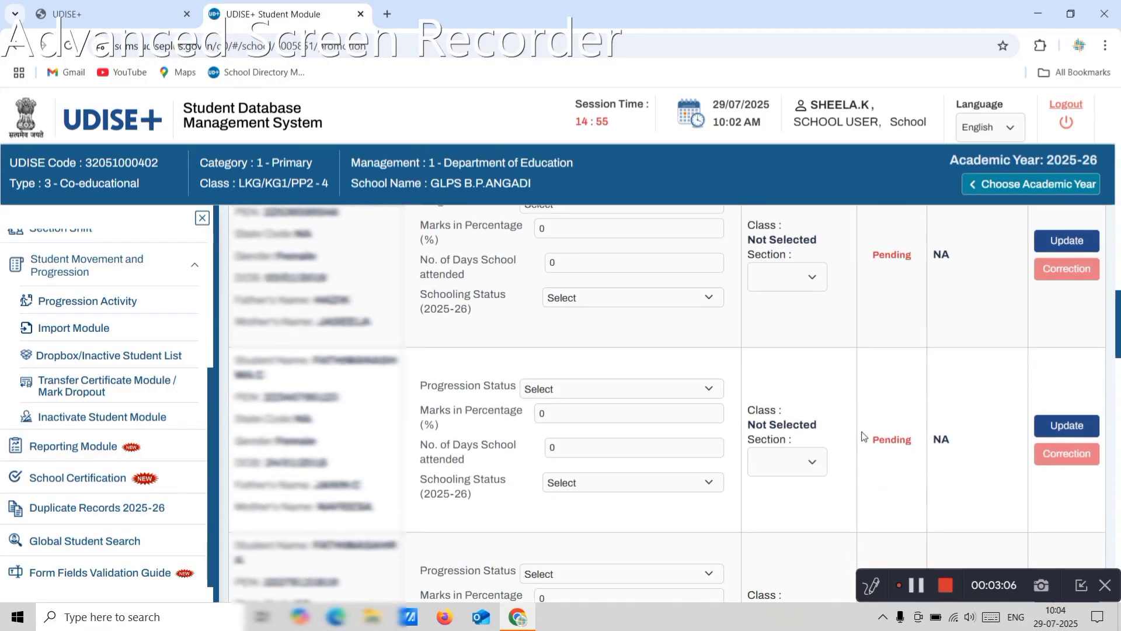
scroll(864, 436, "down", 5)
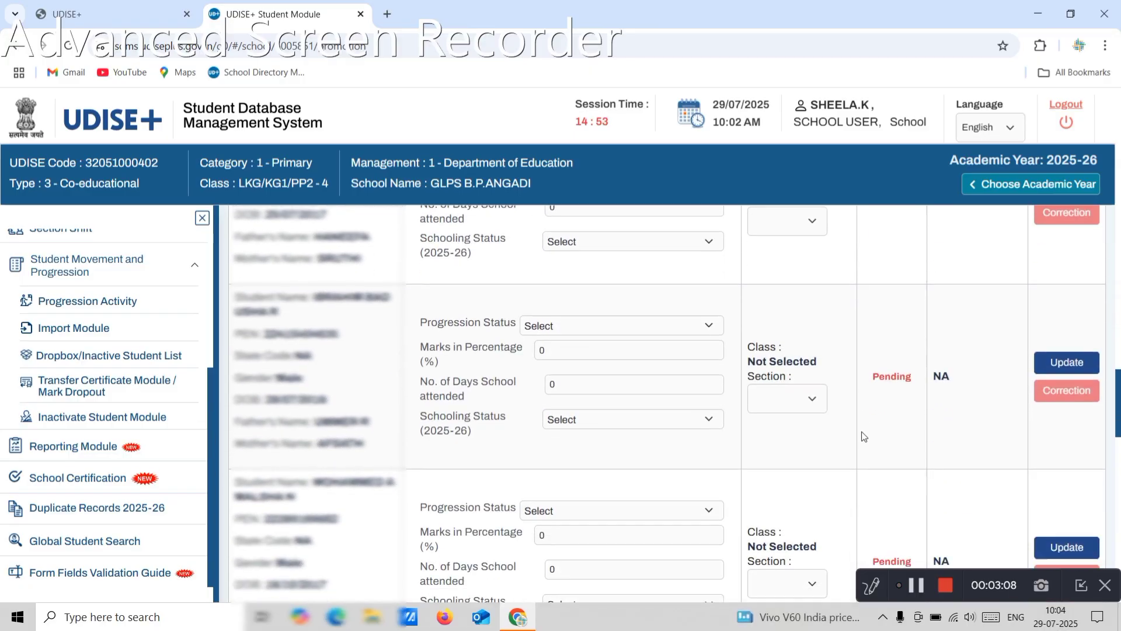
scroll(864, 436, "down", 5)
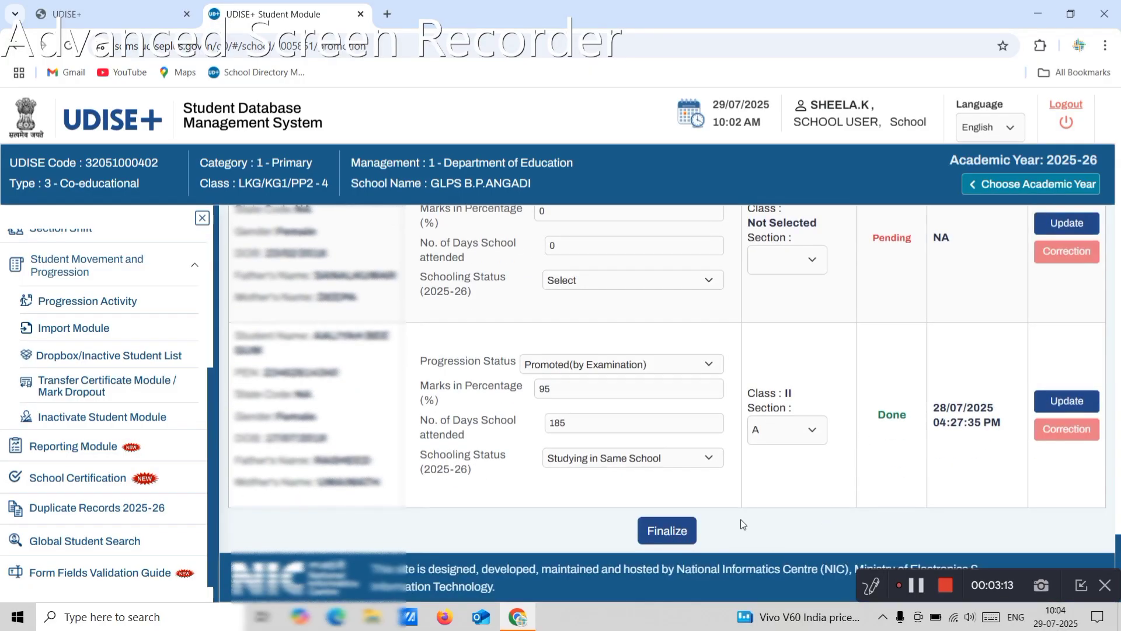
scroll(745, 522, "up", 4)
scroll(744, 522, "up", 6)
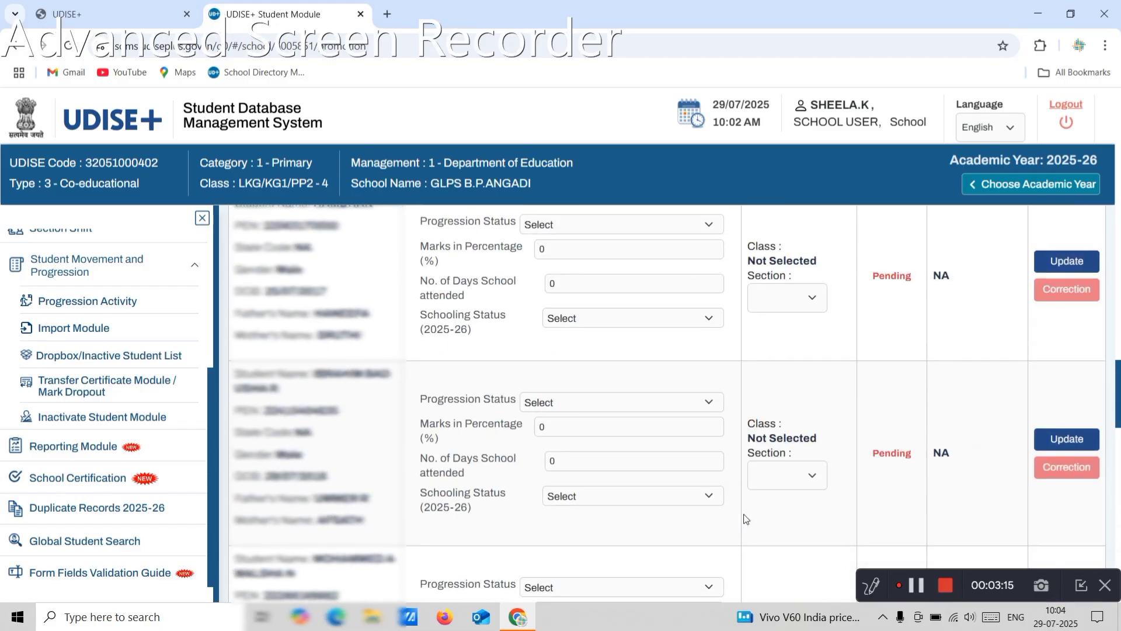
Return to the start page of the progression activity and open Finalize Progression for academic year 2024-25
scroll(744, 518, "up", 3)
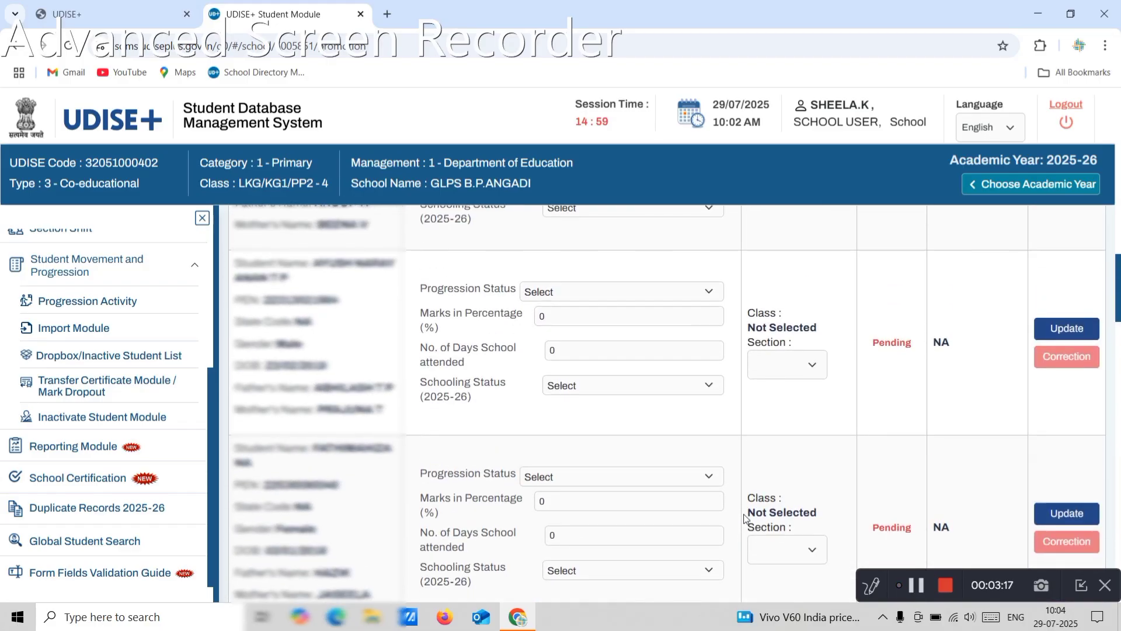
scroll(746, 518, "up", 10)
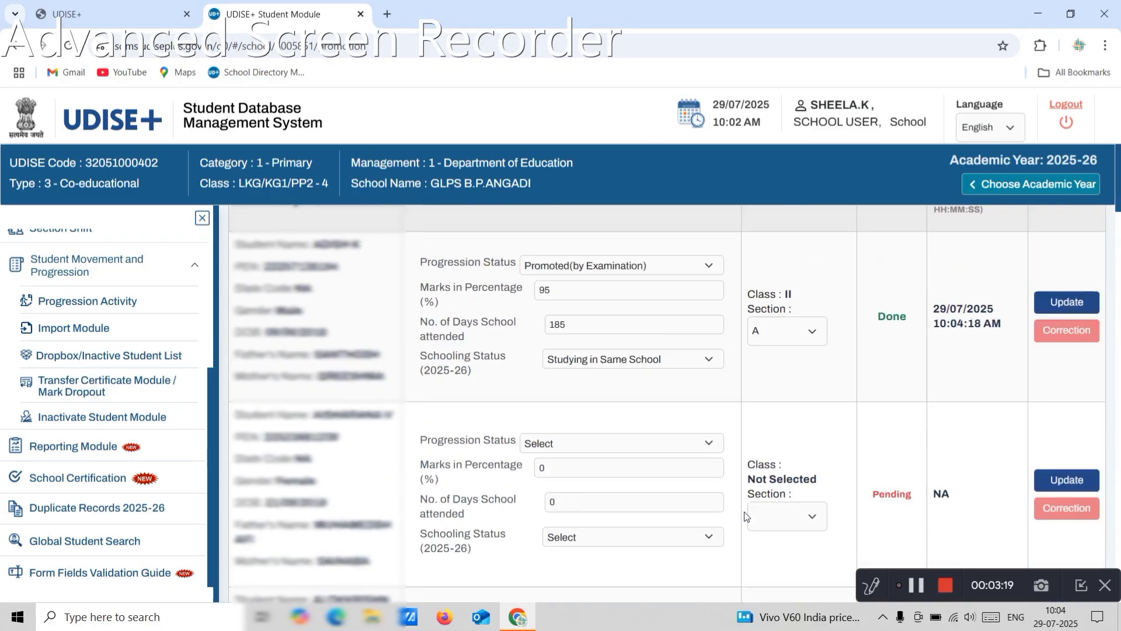
scroll(746, 516, "up", 1)
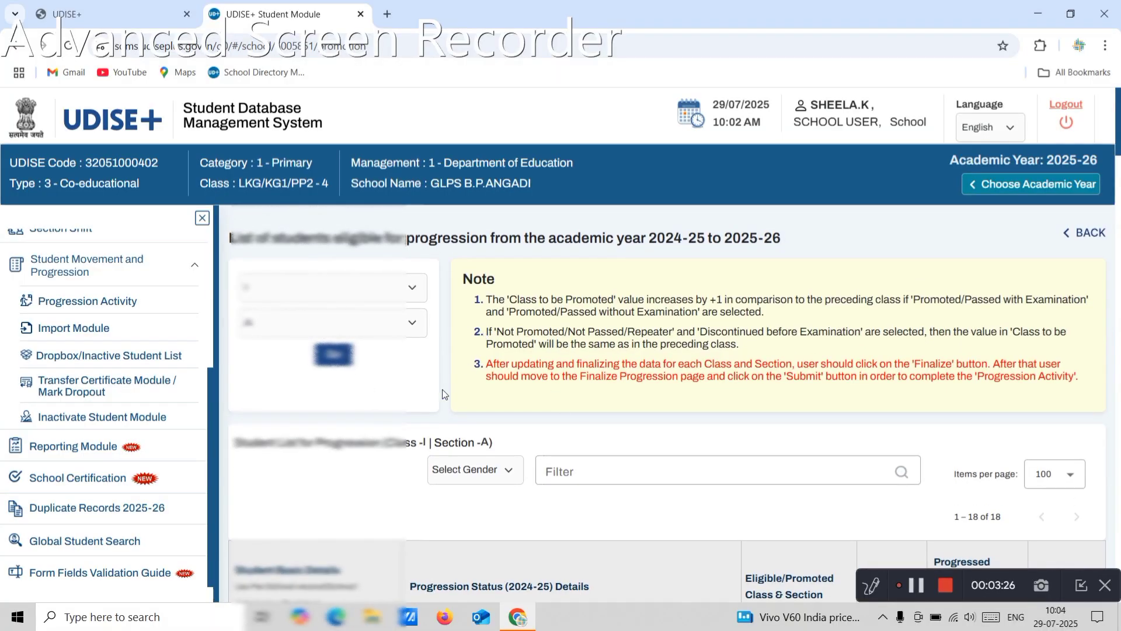
left_click(82, 301)
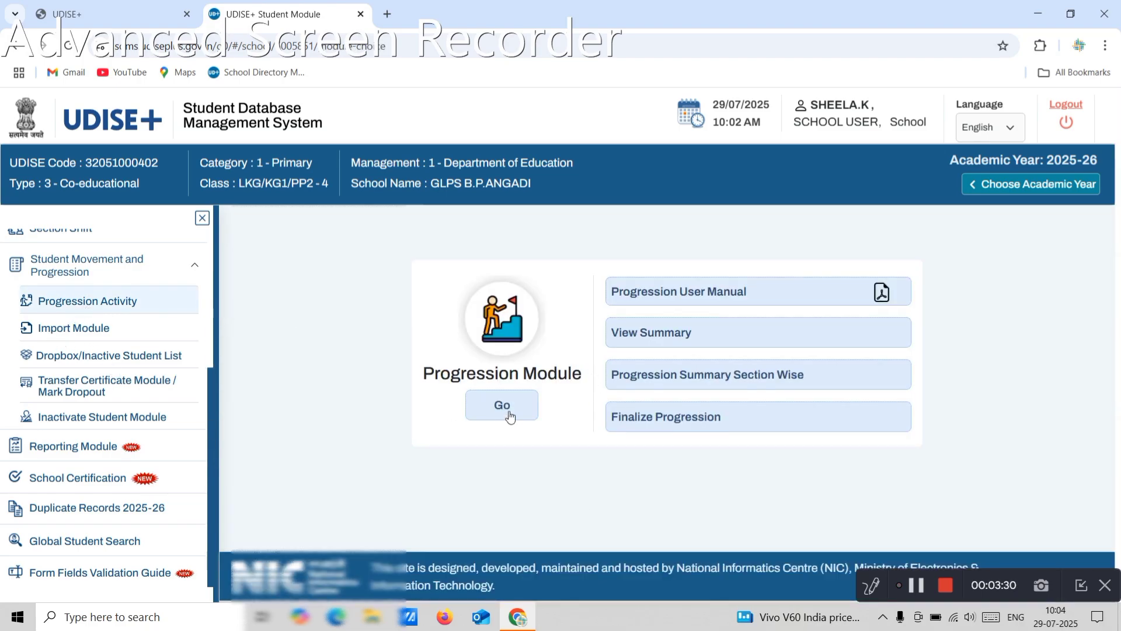
left_click(624, 423)
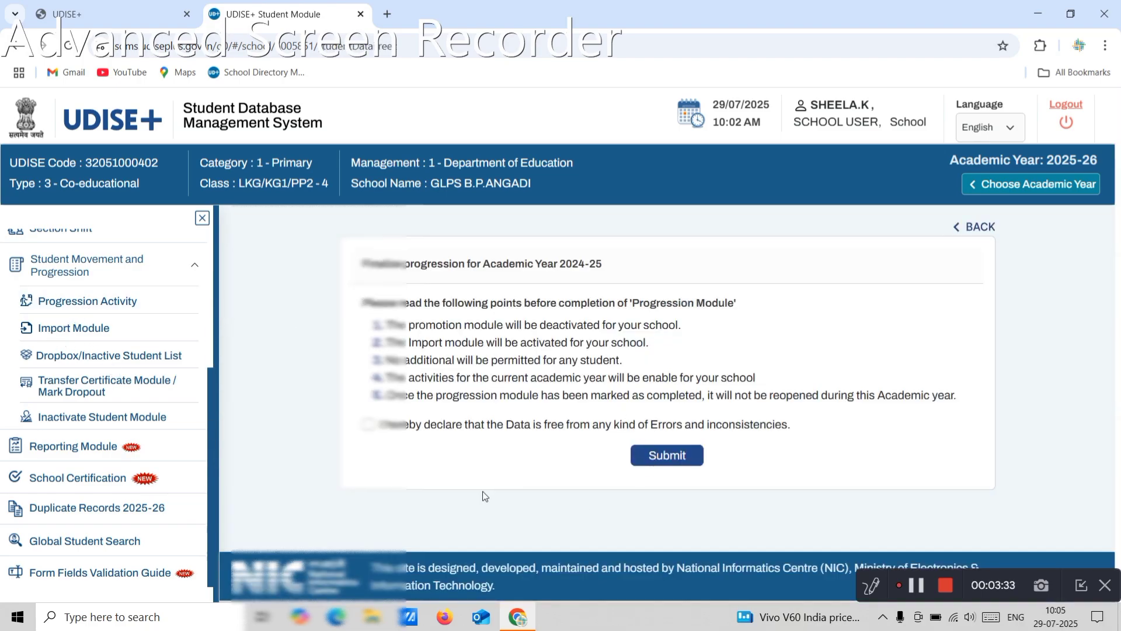
Try to submit the progression finalization with the error-free data declaration accepted, and withdraw the declaration
left_click(368, 424)
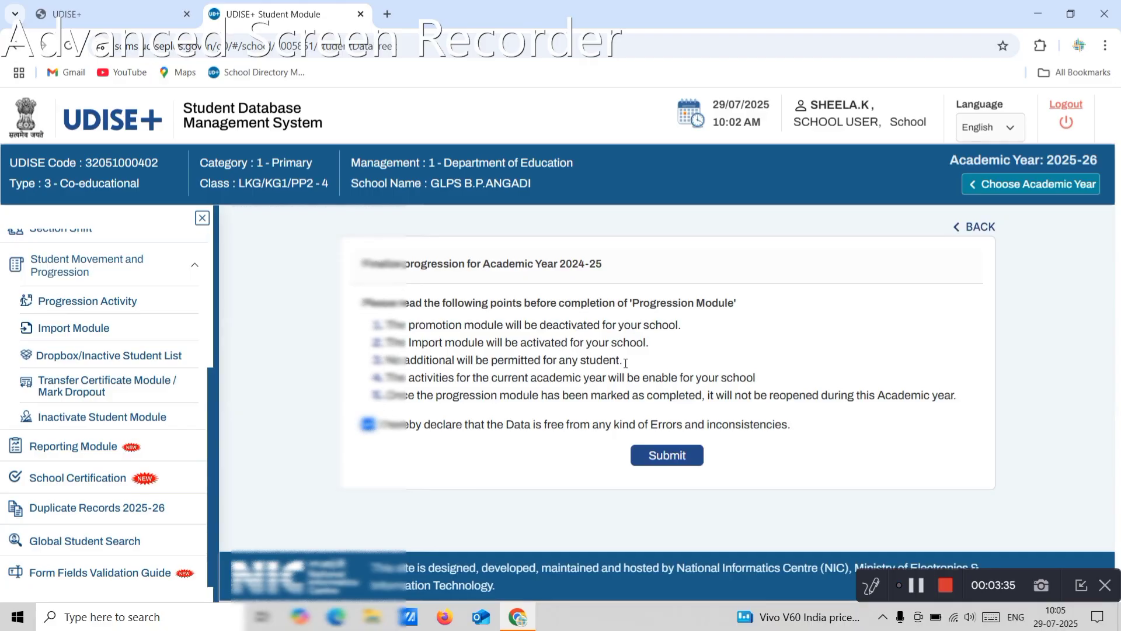
left_click(668, 461)
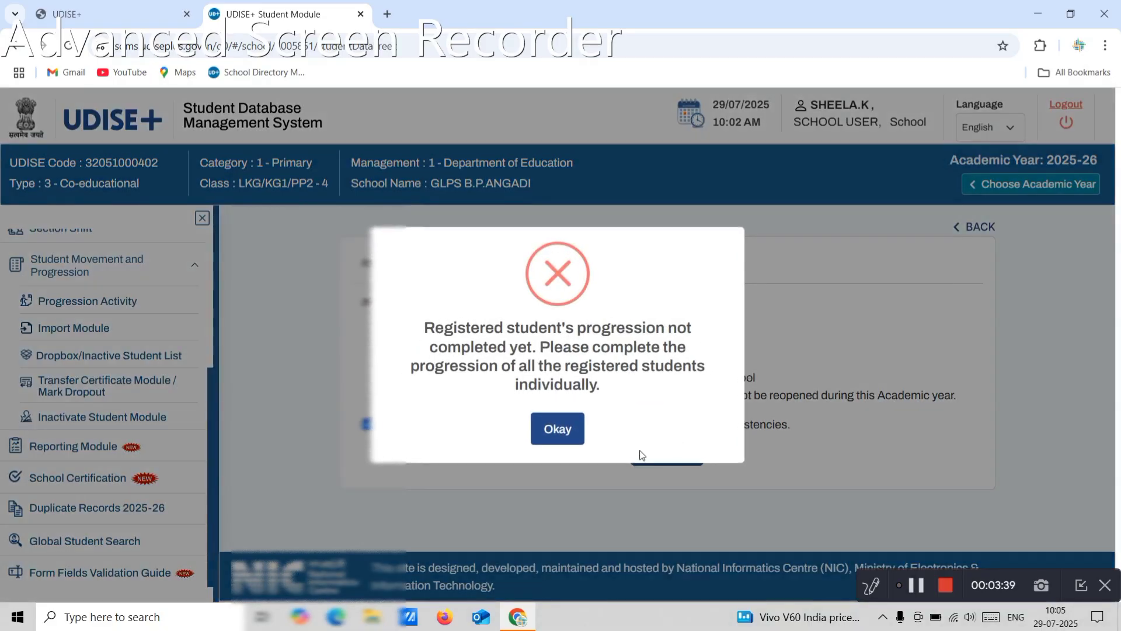
left_click(561, 432)
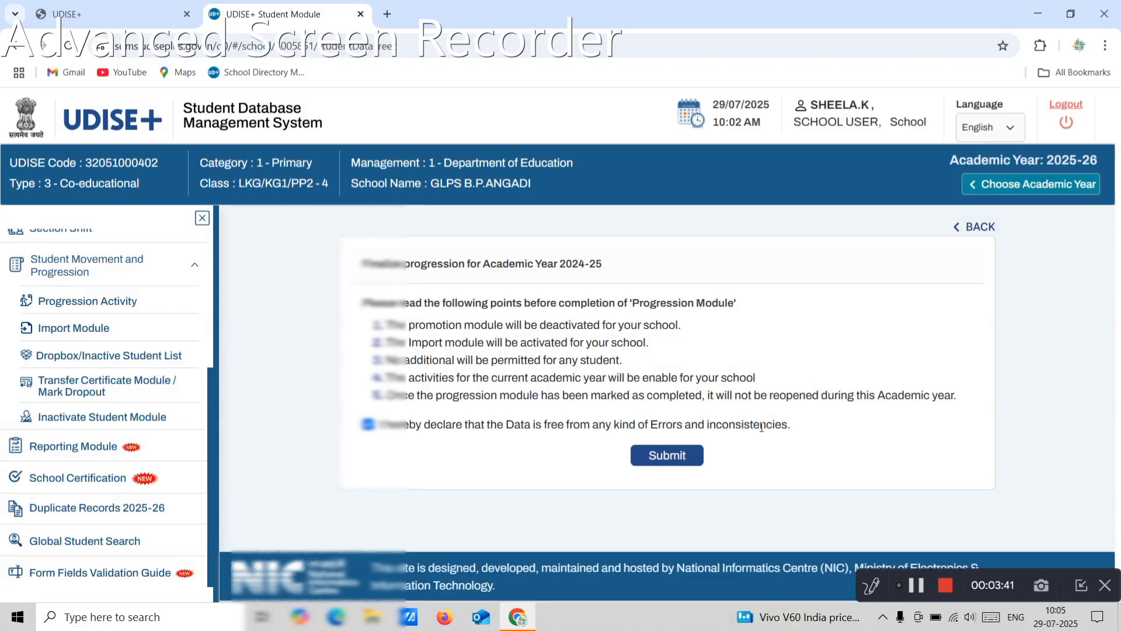
left_click(369, 424)
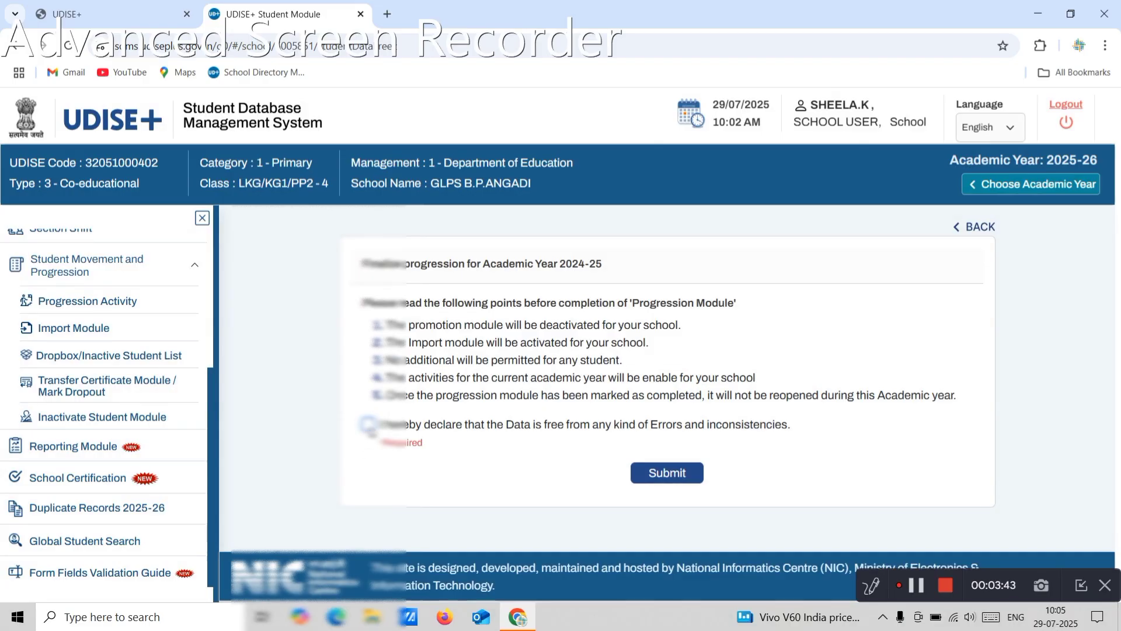